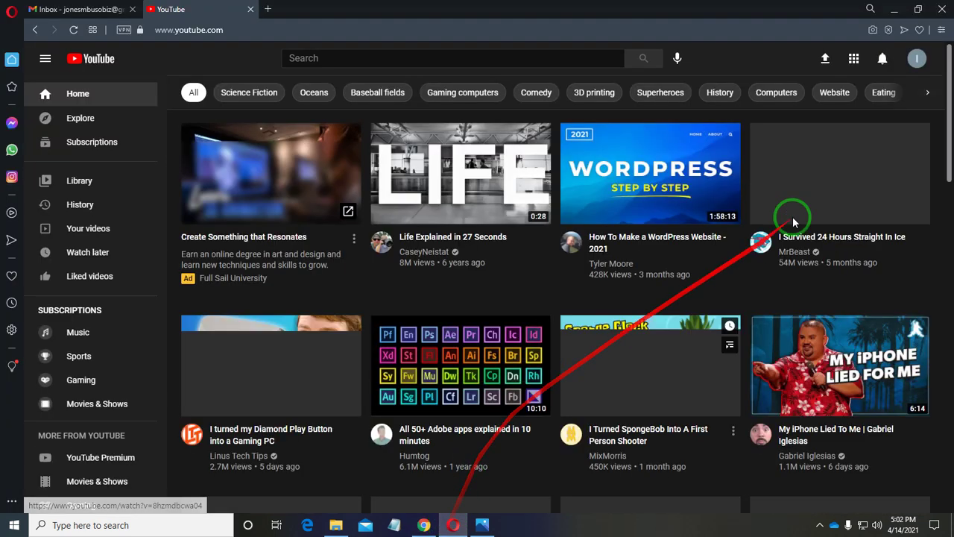
# Step: Go from the account menu to YouTube Studio's Monetization page, then bring up the saved not-eligible screenshot
pyautogui.click(917, 60)
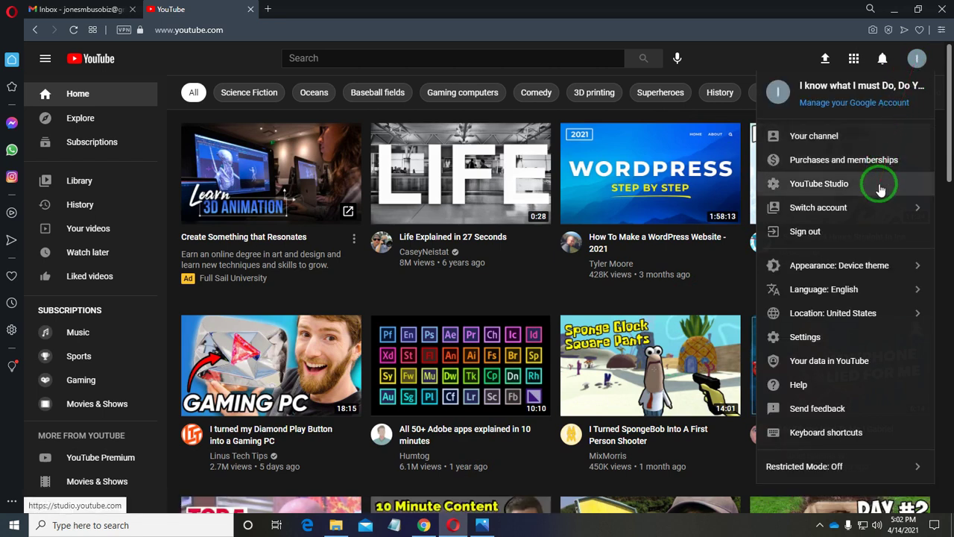
pyautogui.click(813, 187)
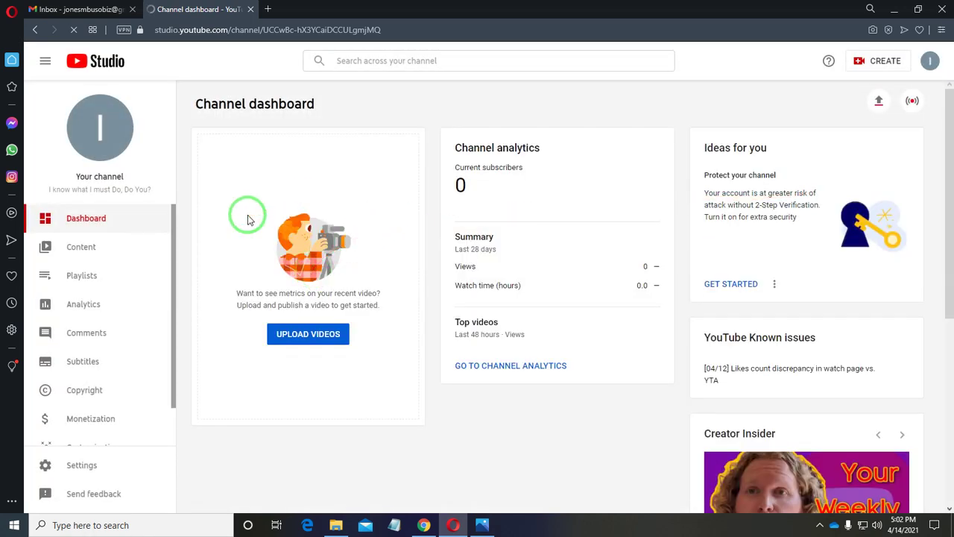
pyautogui.click(95, 422)
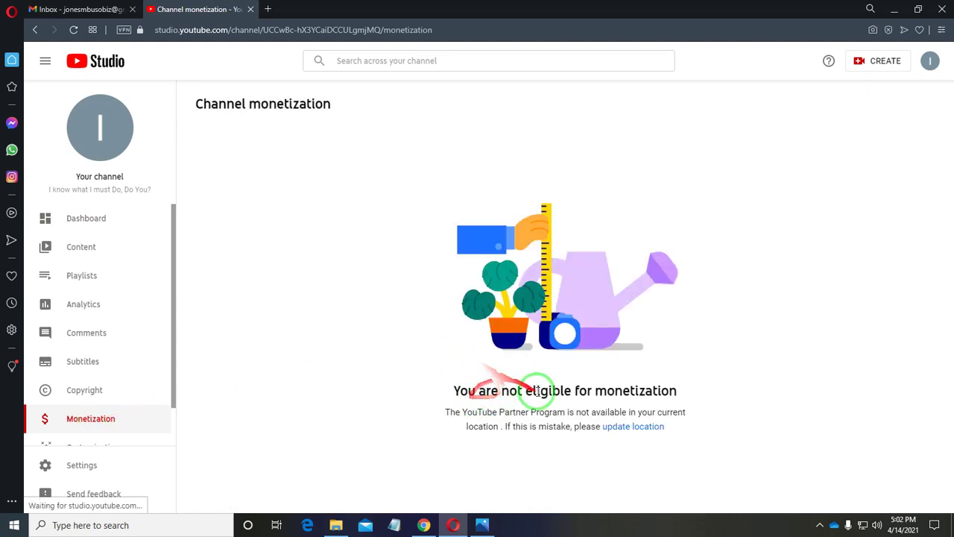
pyautogui.click(482, 523)
# Step: Zoom into the not-eligible screenshot, then open Studio's settings through the 'update location' link
pyautogui.click(417, 33)
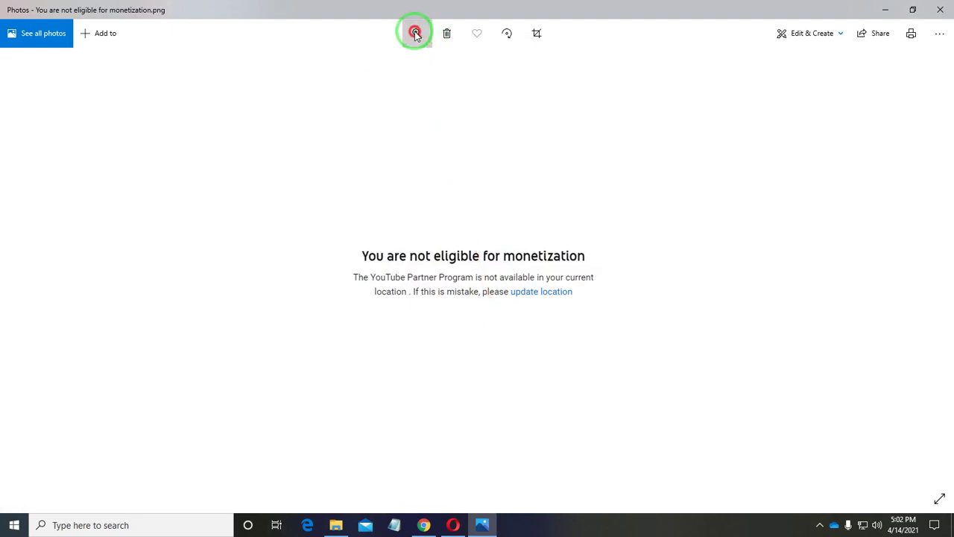
pyautogui.moveTo(362, 64); pyautogui.dragTo(413, 69)
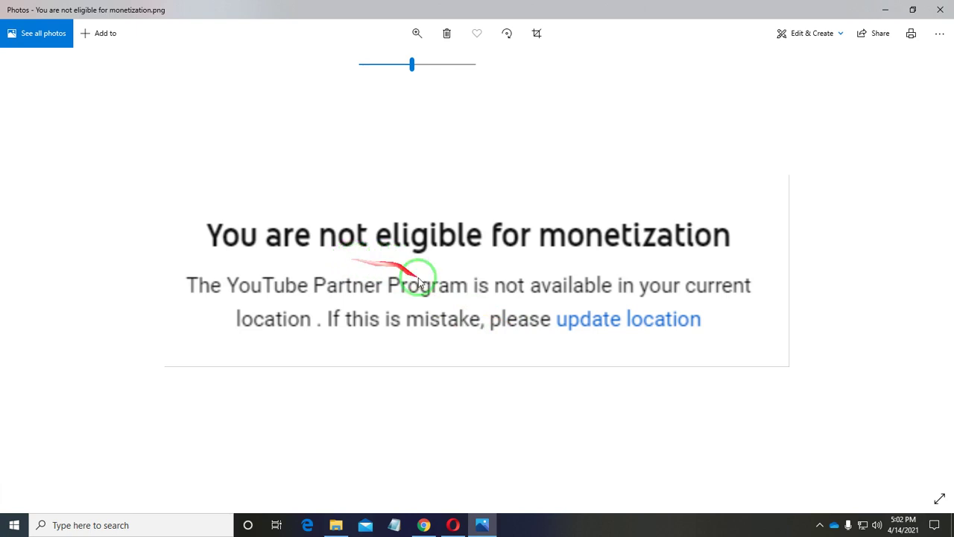
pyautogui.click(452, 523)
pyautogui.click(610, 428)
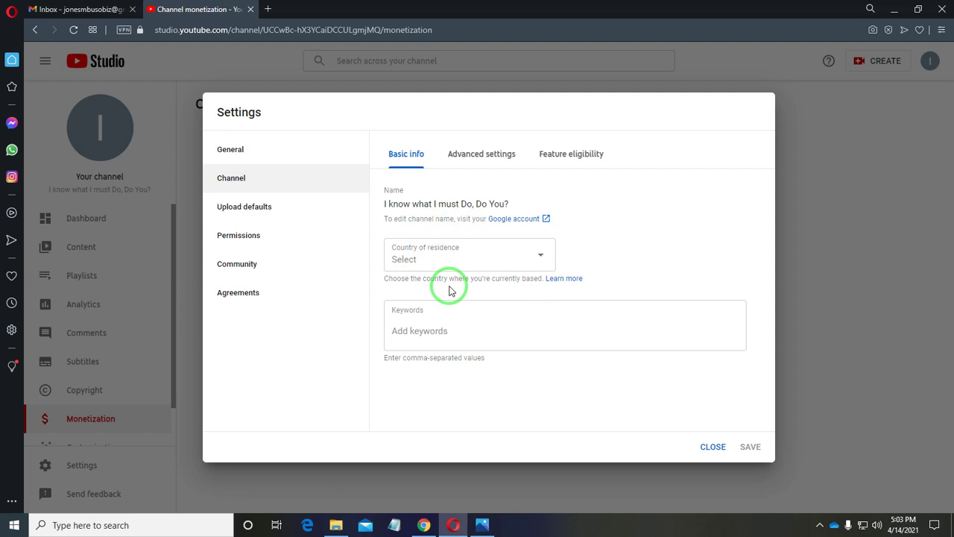
# Step: Open the country 'Learn more' help in a new tab, pick Afghanistan as country, and view that help
pyautogui.rightClick(558, 279)
pyautogui.click(577, 278)
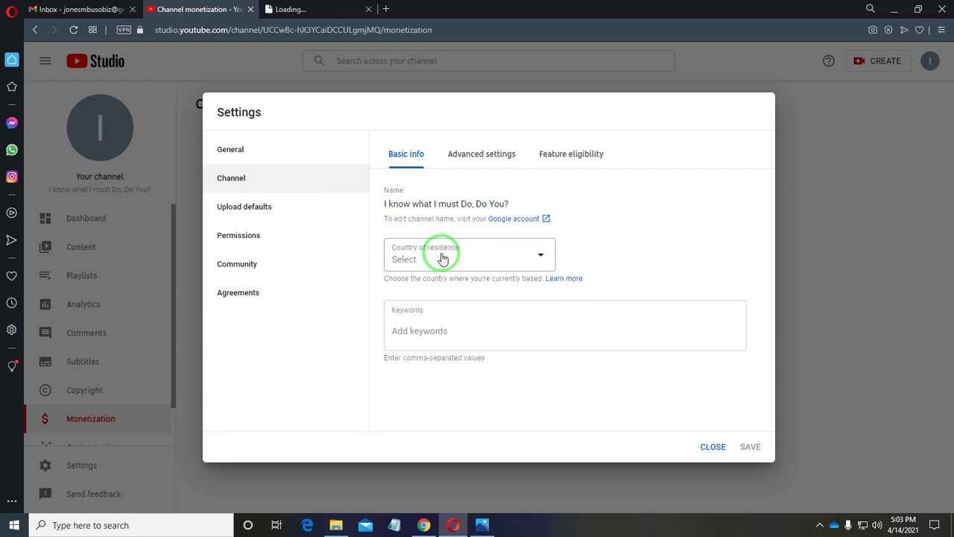
pyautogui.click(463, 258)
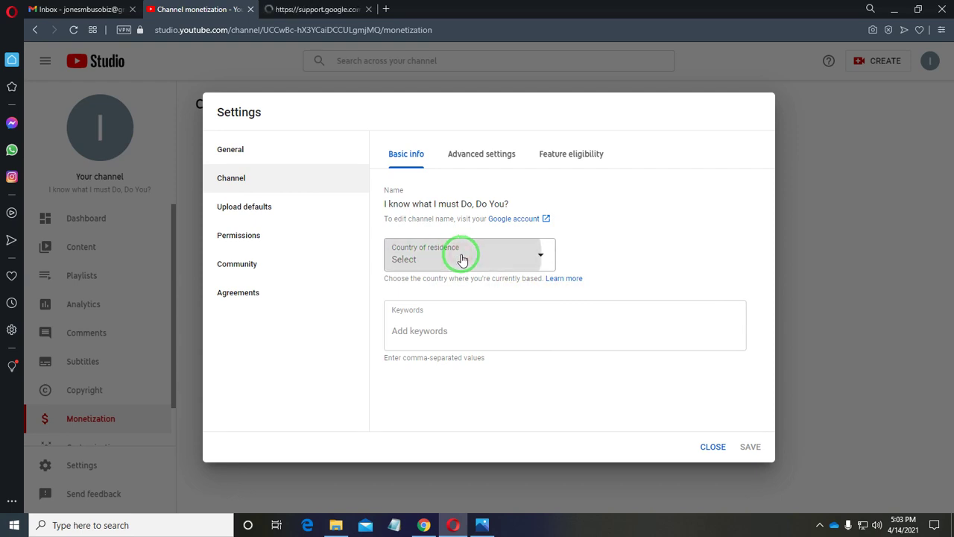
pyautogui.scroll(-10, 462, 258)
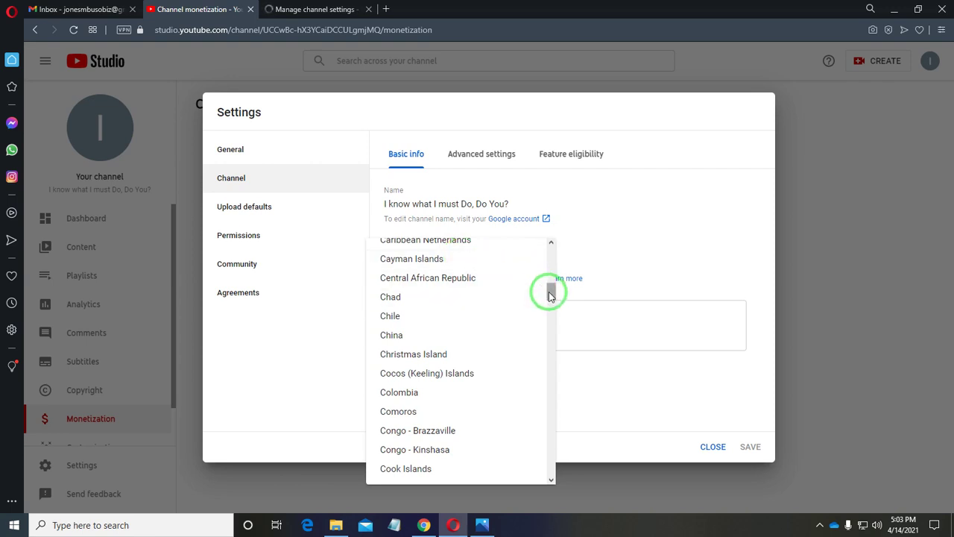
pyautogui.scroll(10, 487, 292)
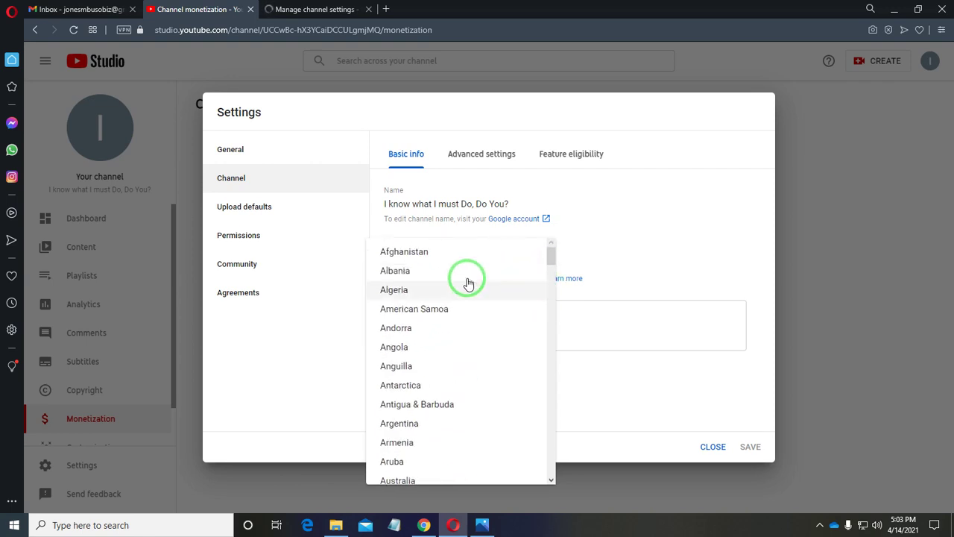
pyautogui.click(422, 253)
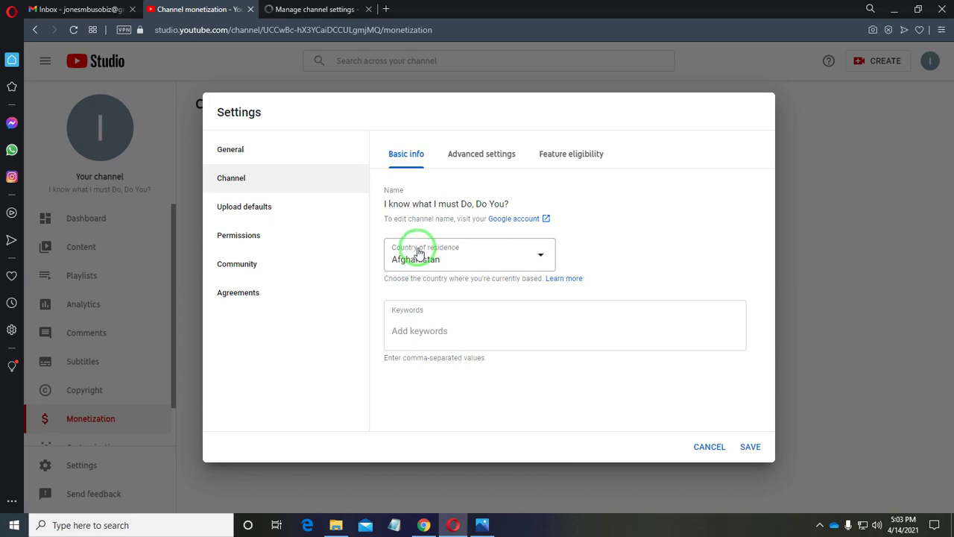
pyautogui.click(324, 10)
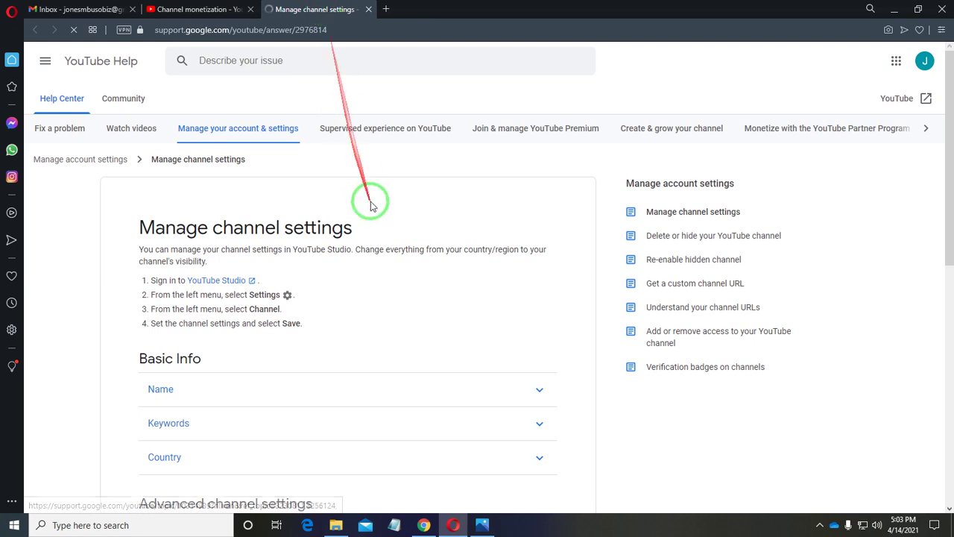
# Step: Expand the Country section of the channel settings help and open the YouTube Partner Program article
pyautogui.scroll(-3, 372, 202)
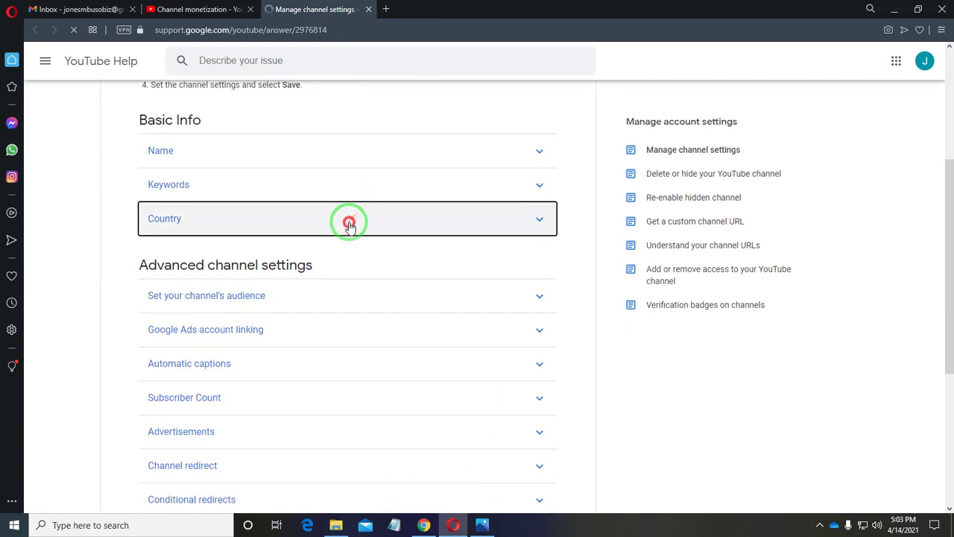
pyautogui.click(349, 222)
pyautogui.click(243, 261)
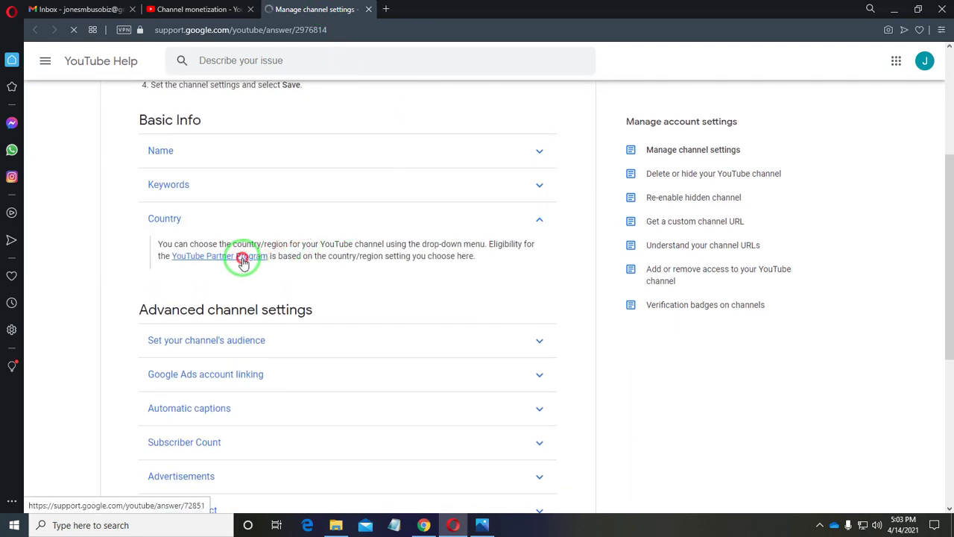
# Step: Read through the YouTube Partner Program article, then return to the Studio channel settings
pyautogui.scroll(-4, 245, 251)
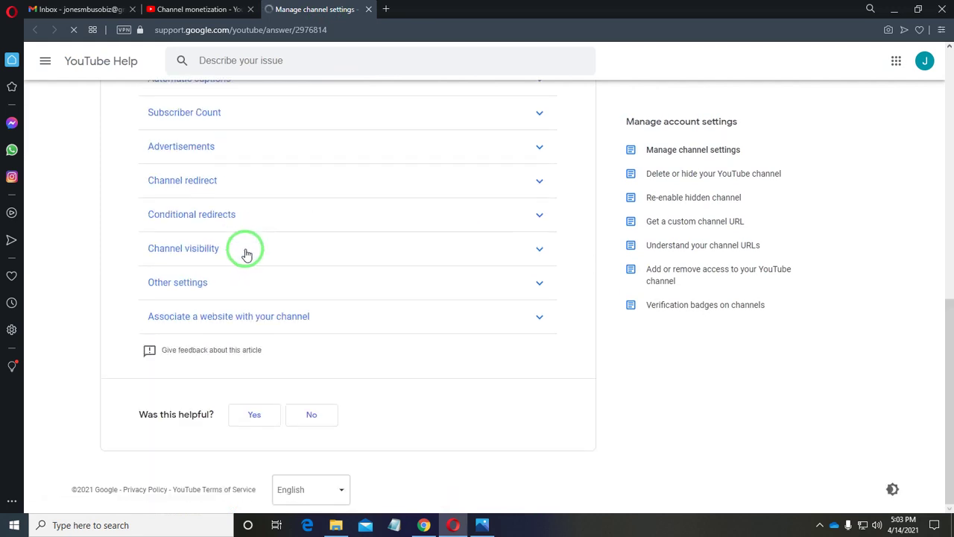
pyautogui.scroll(4, 246, 252)
pyautogui.click(193, 7)
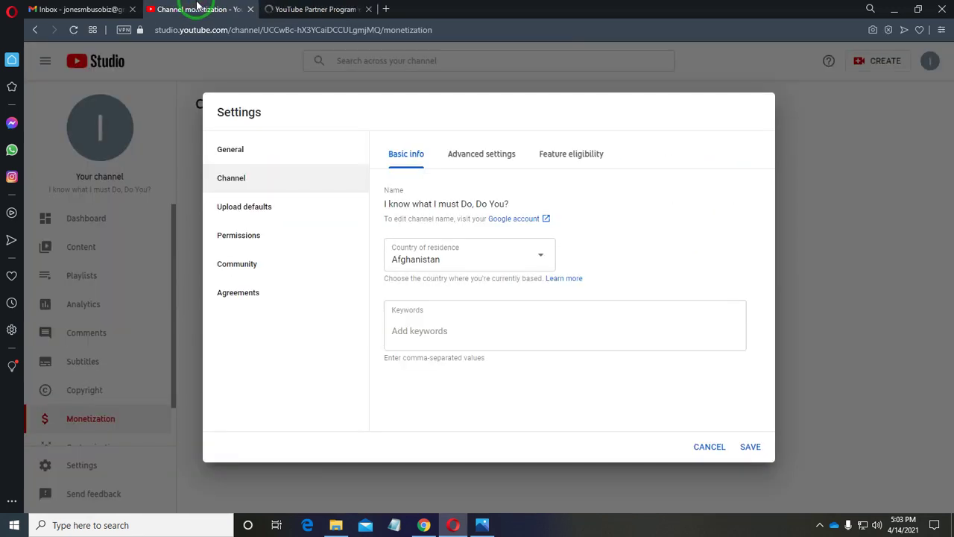
pyautogui.click(314, 8)
pyautogui.scroll(-3, 330, 323)
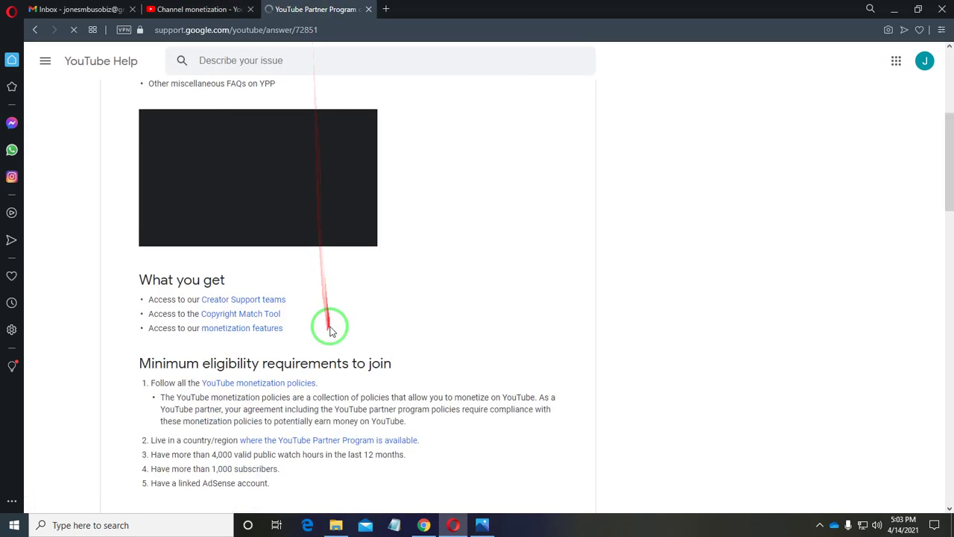
pyautogui.scroll(-4, 330, 324)
pyautogui.scroll(-10, 330, 325)
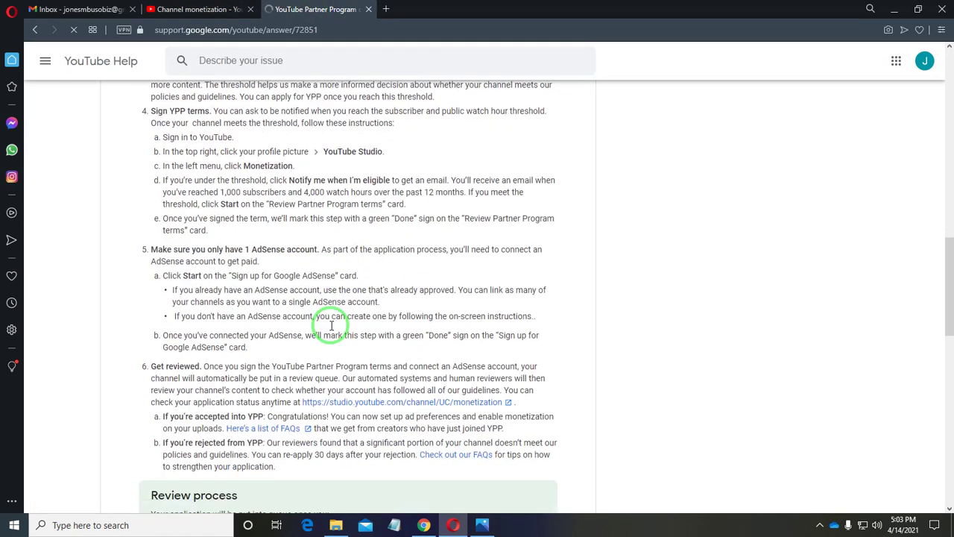
pyautogui.click(179, 8)
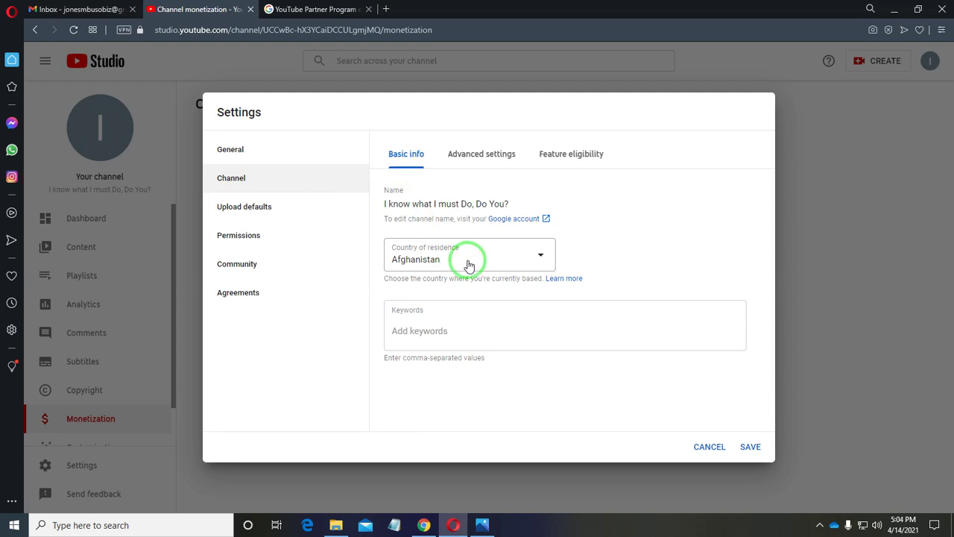
# Step: Change the country of residence to Zambia at the end of the list and save
pyautogui.click(533, 251)
pyautogui.click(511, 254)
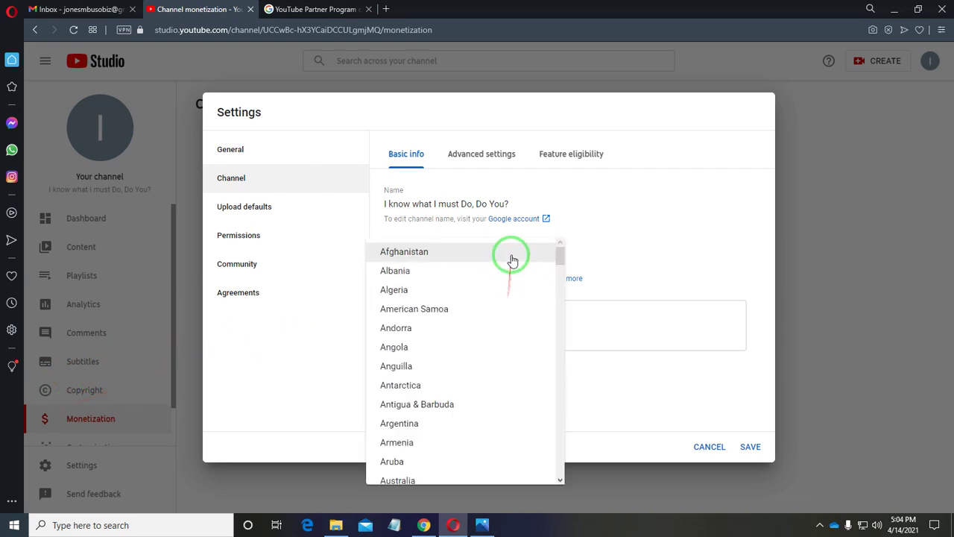
pyautogui.moveTo(559, 257); pyautogui.dragTo(565, 477)
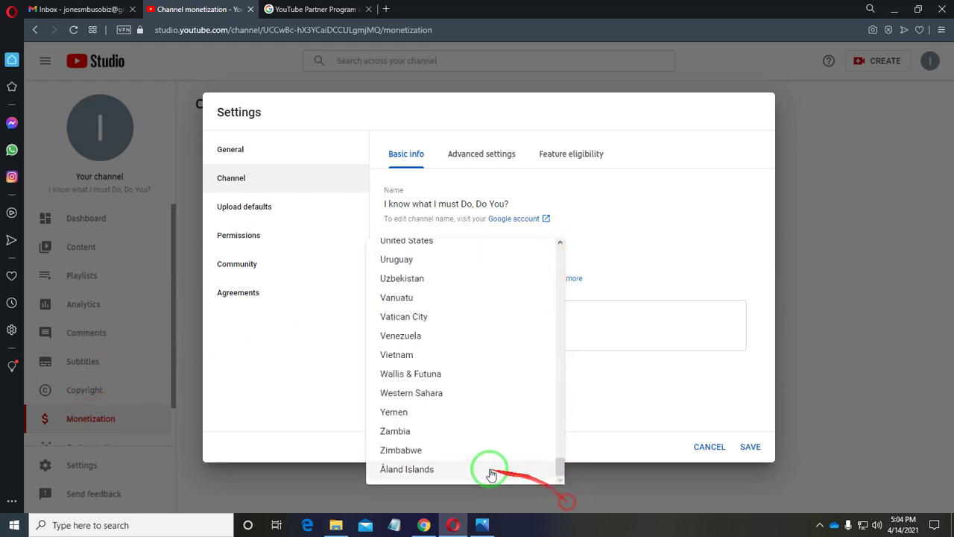
pyautogui.click(398, 431)
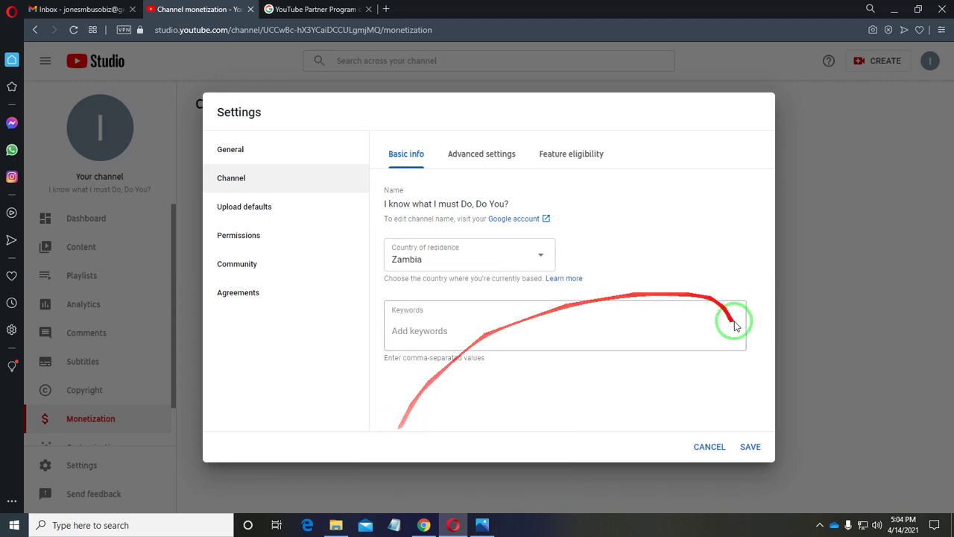
pyautogui.click(746, 445)
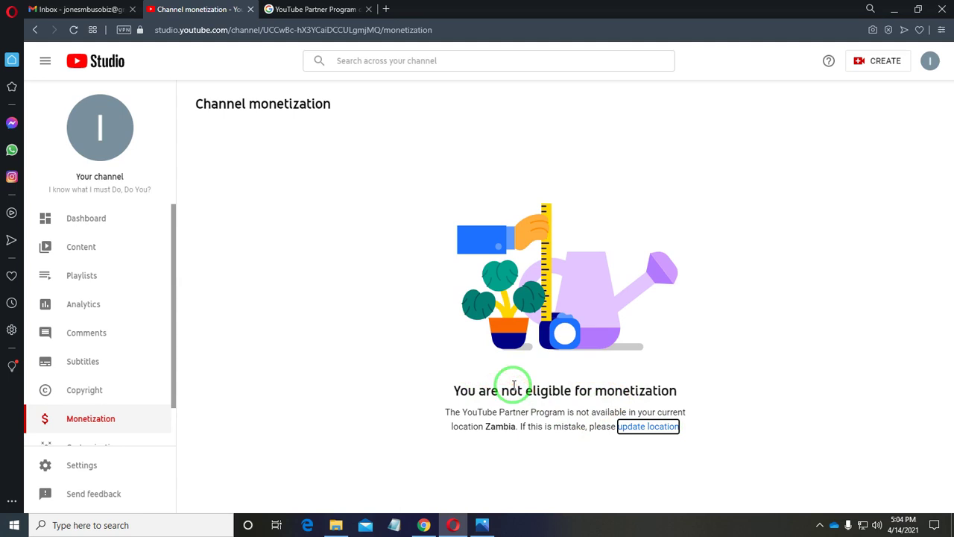
# Step: Reload the monetization page, still not eligible in Zambia, and reopen settings via 'update location'
pyautogui.click(73, 29)
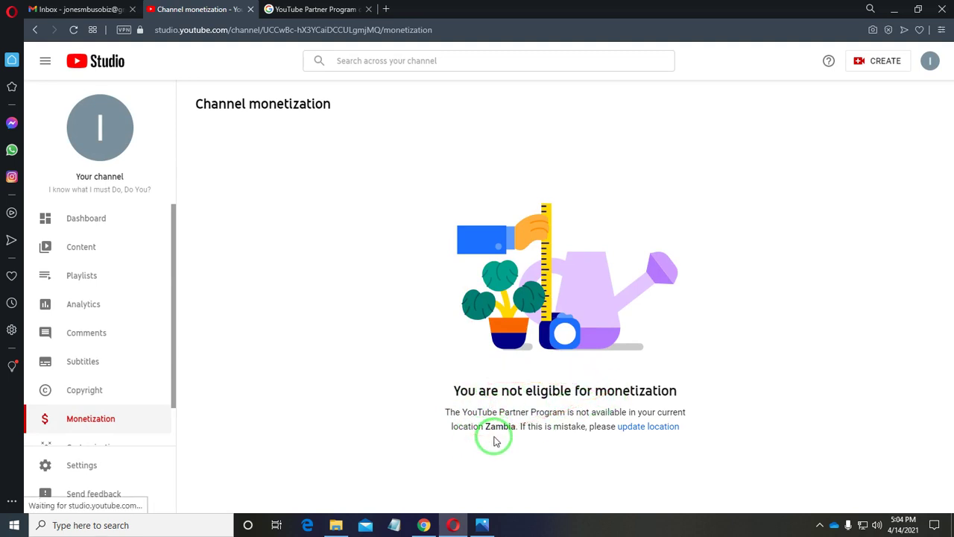
pyautogui.click(633, 429)
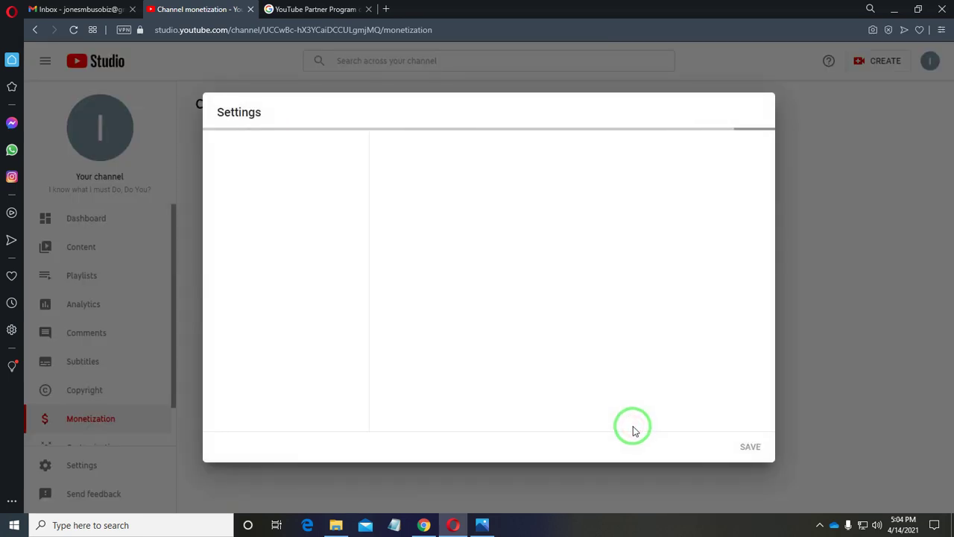
# Step: Change the country of residence to Zimbabwe and save, then show the hidden tray icons
pyautogui.click(465, 252)
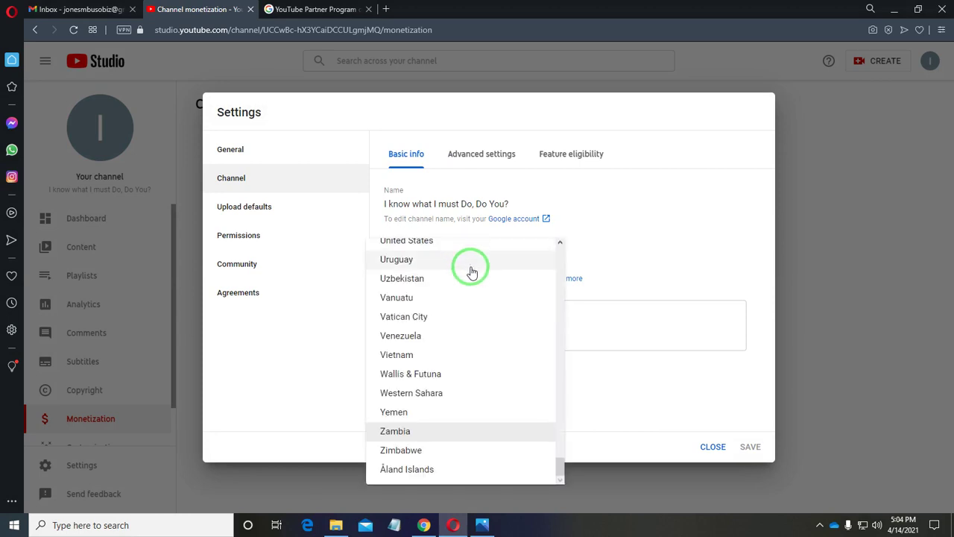
pyautogui.scroll(3, 470, 271)
pyautogui.scroll(-3, 470, 271)
pyautogui.moveTo(470, 280)
pyautogui.mouseDown()
pyautogui.moveTo(464, 413)
pyautogui.moveTo(422, 455)
pyautogui.mouseUp()
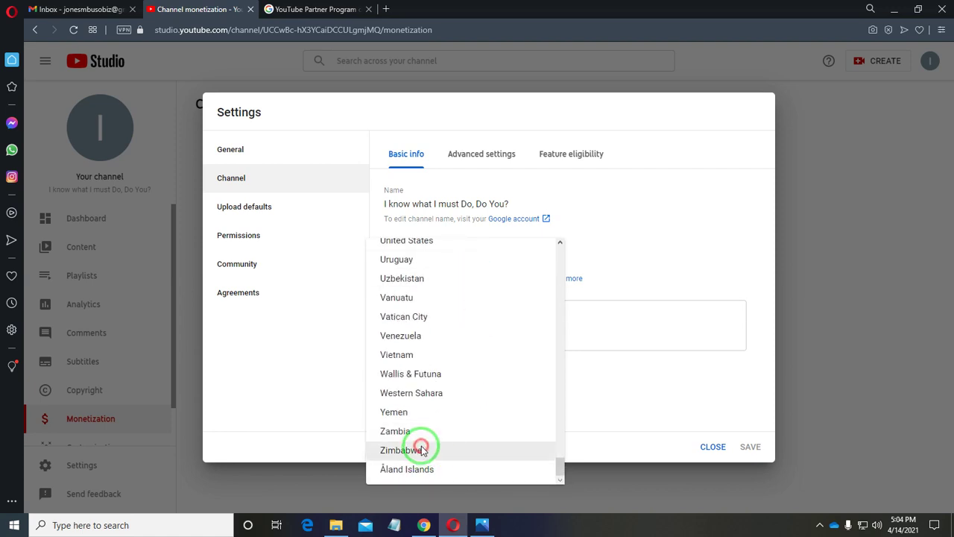
pyautogui.click(422, 451)
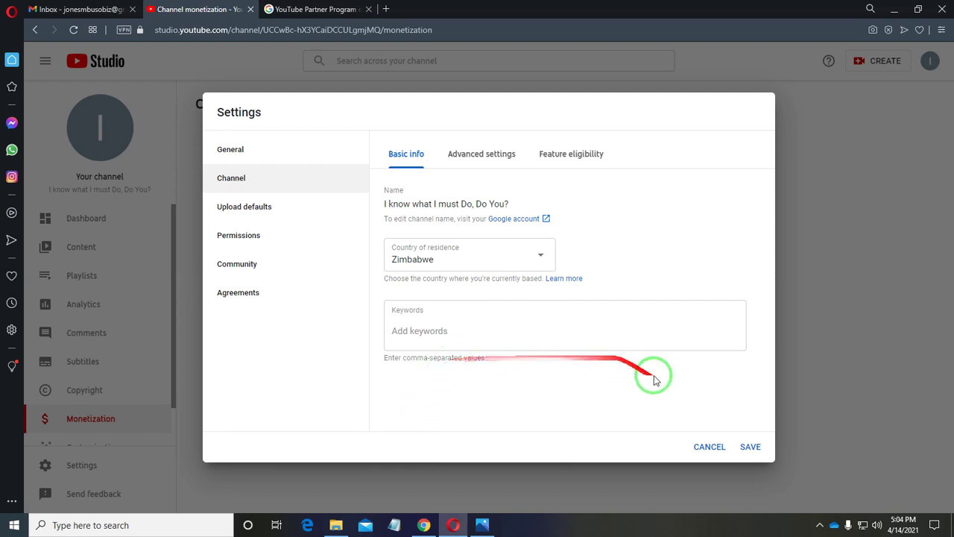
pyautogui.click(751, 446)
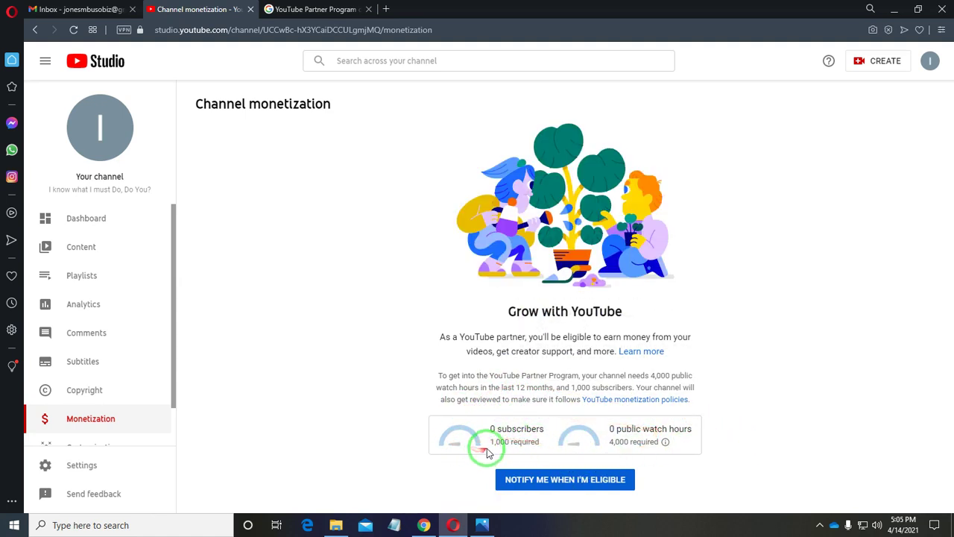
pyautogui.click(820, 525)
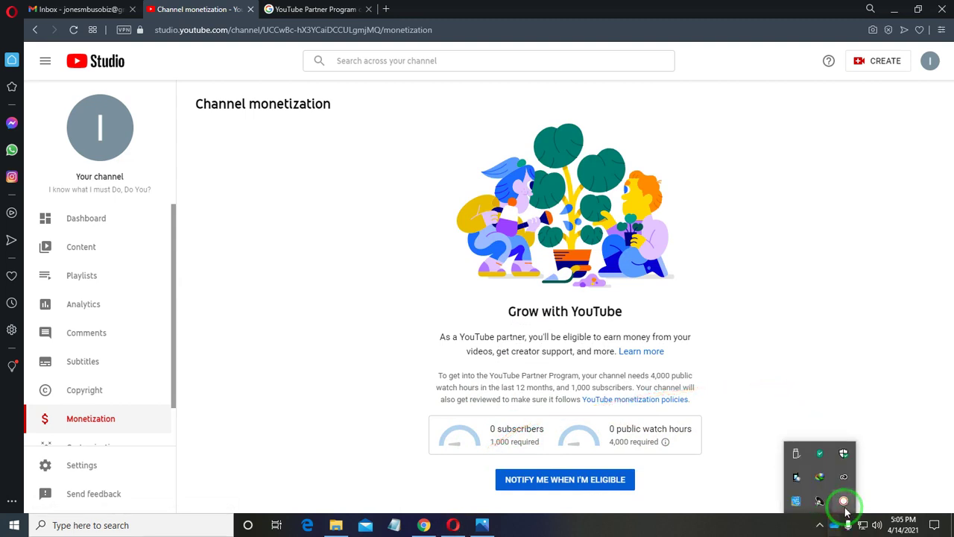